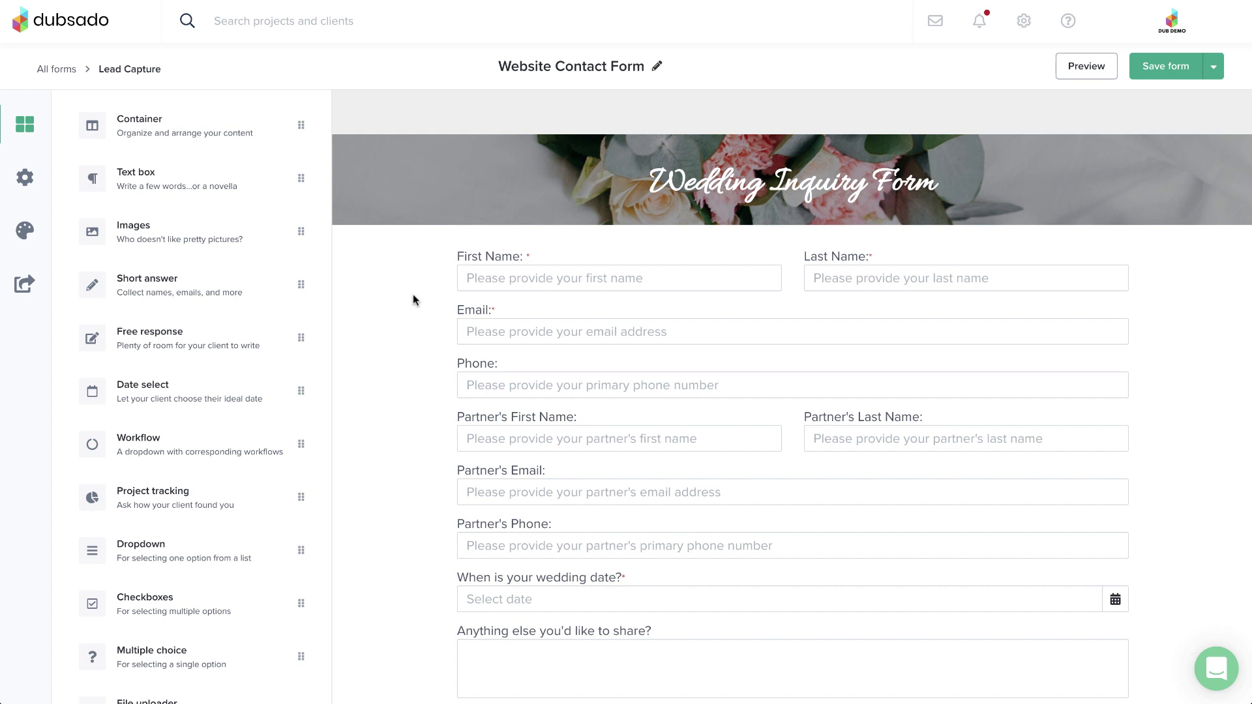
# Step: Review the First Name, Last Name and Email question settings, then return to the elements list
pyautogui.moveTo(468, 272)
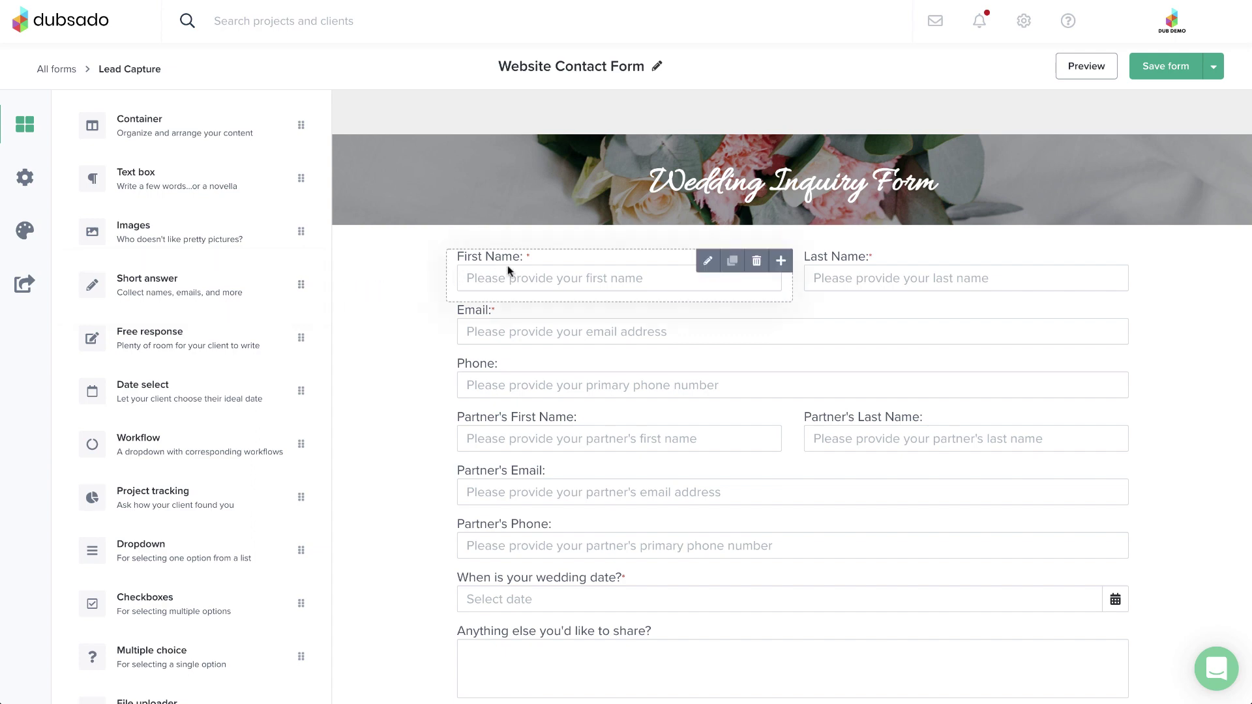
pyautogui.click(548, 264)
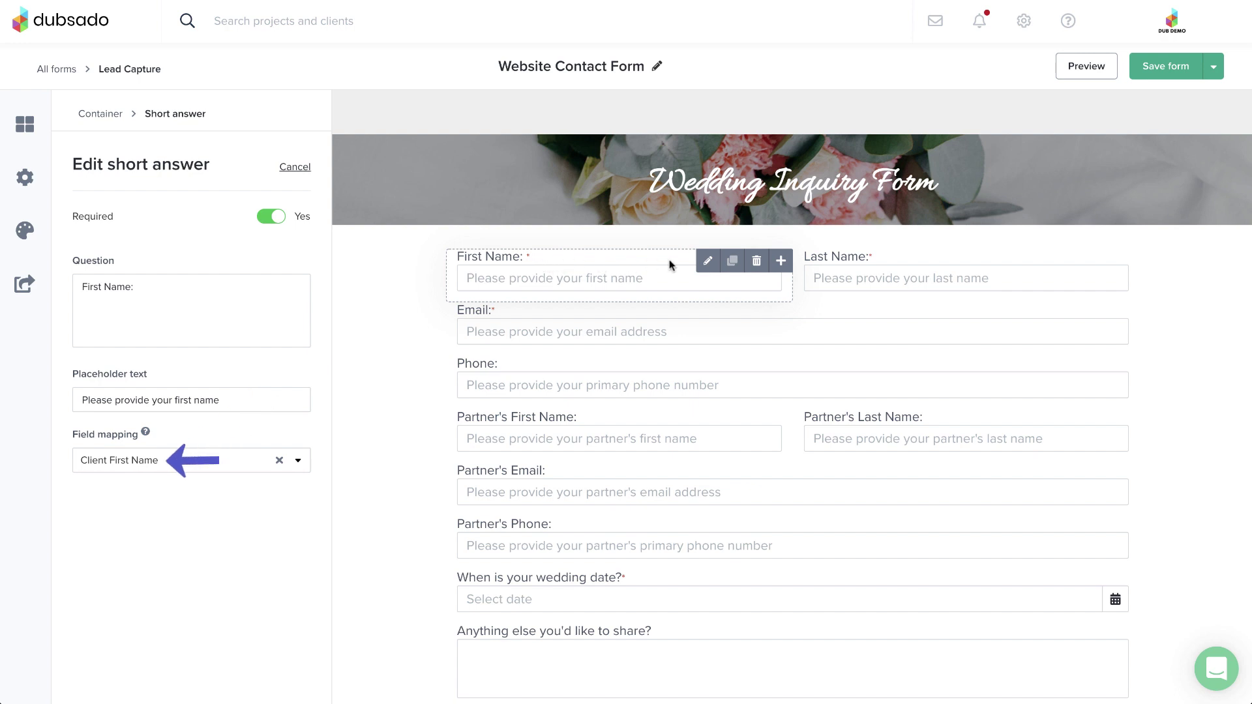
pyautogui.click(881, 259)
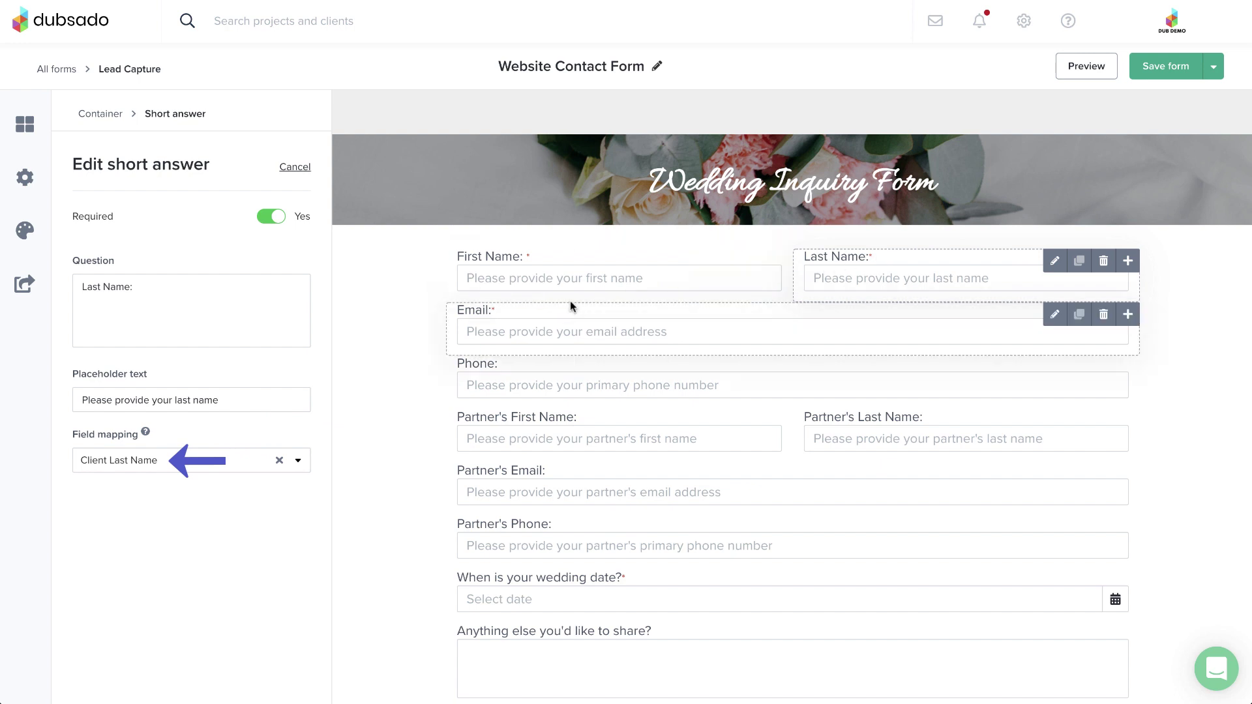
pyautogui.click(519, 308)
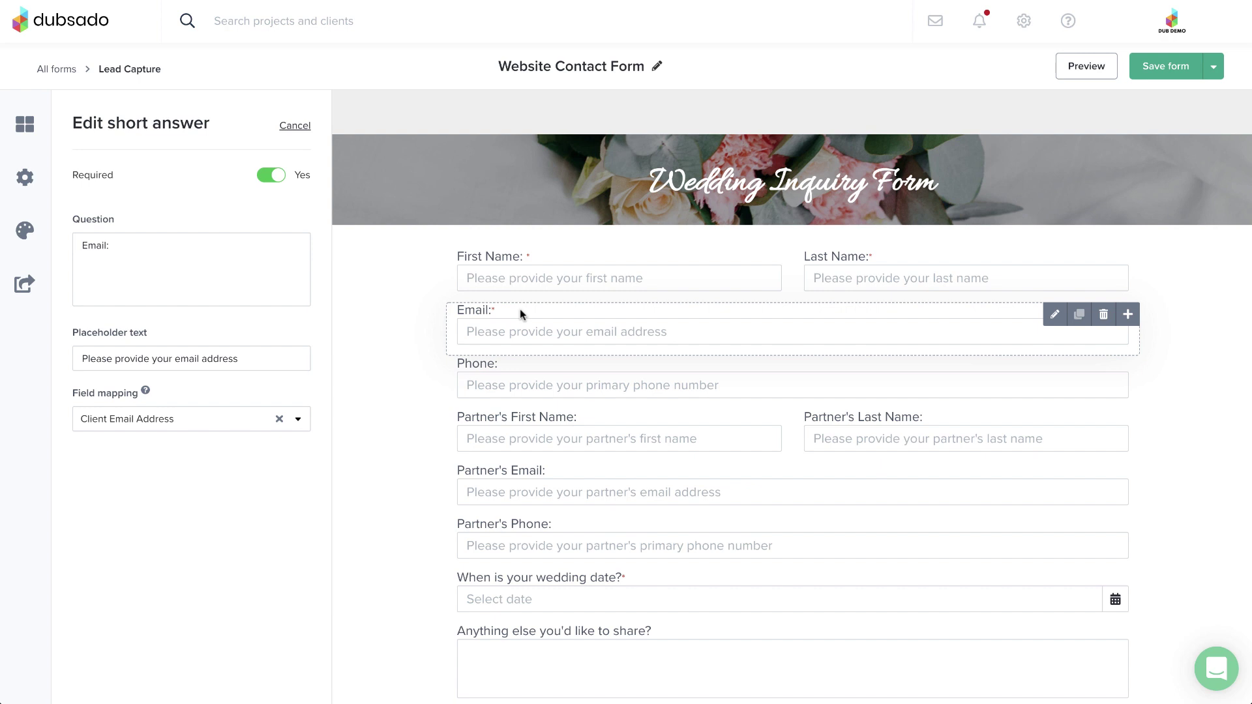
pyautogui.click(33, 127)
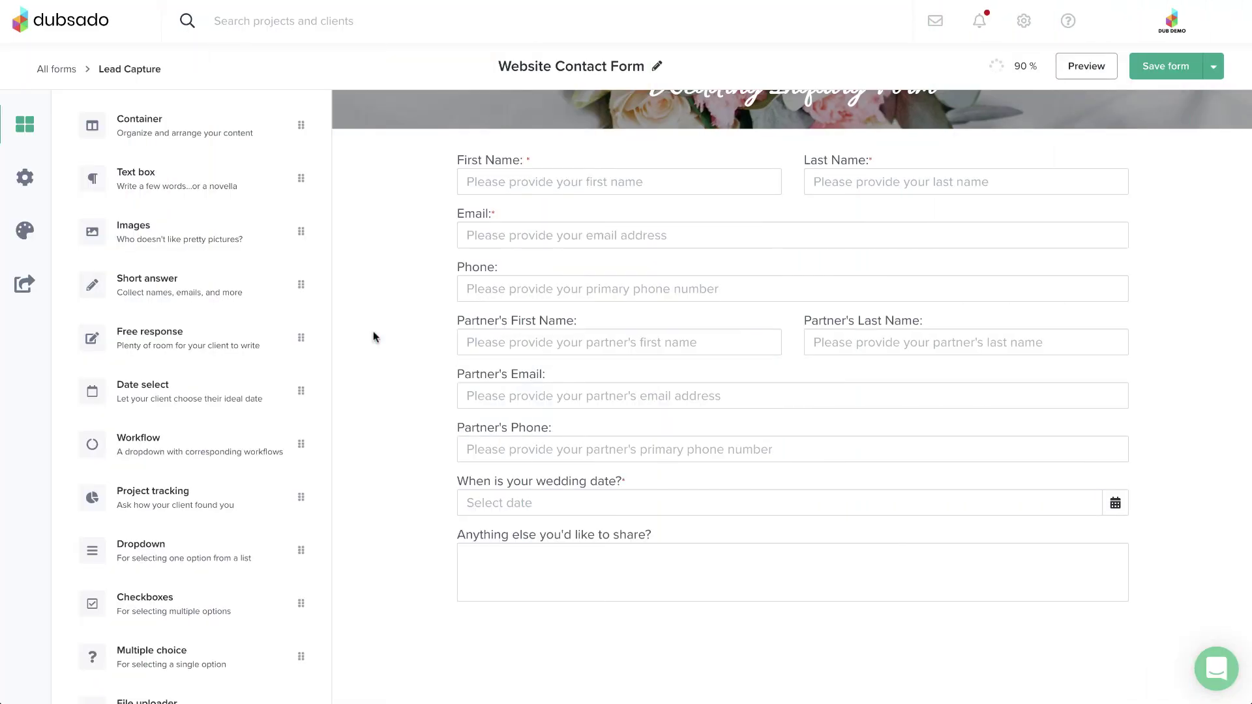
# Step: Add a required short answer 'What is your current budget?' below the wedding date, mapped to Budget
pyautogui.moveTo(274, 288); pyautogui.dragTo(515, 520)
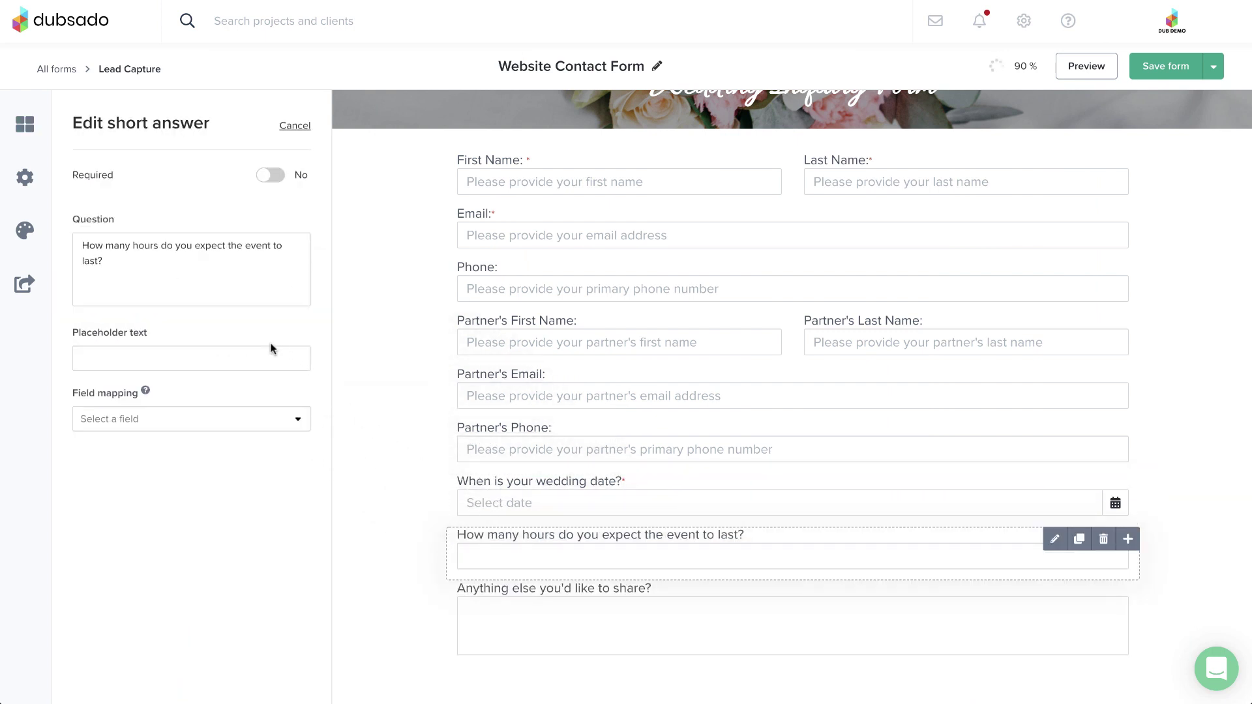
pyautogui.hotkey('ctrl', 'a')
pyautogui.write('W')
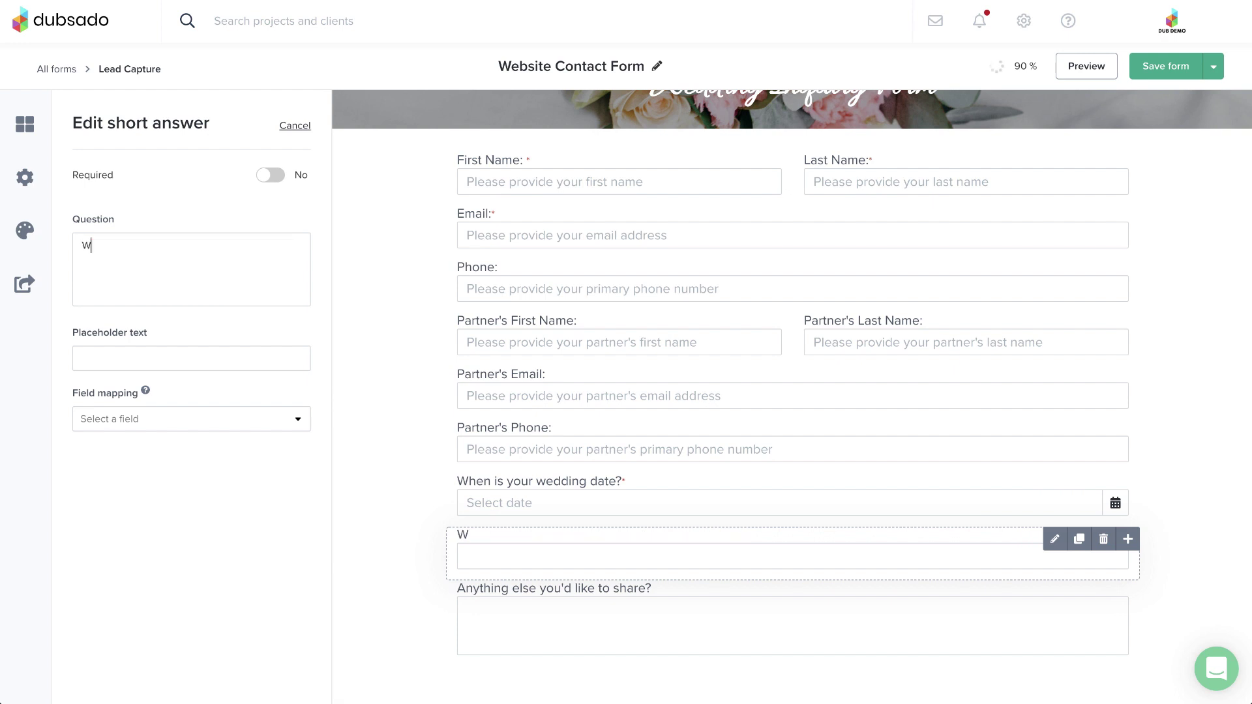
pyautogui.write('hat is your current budget?')
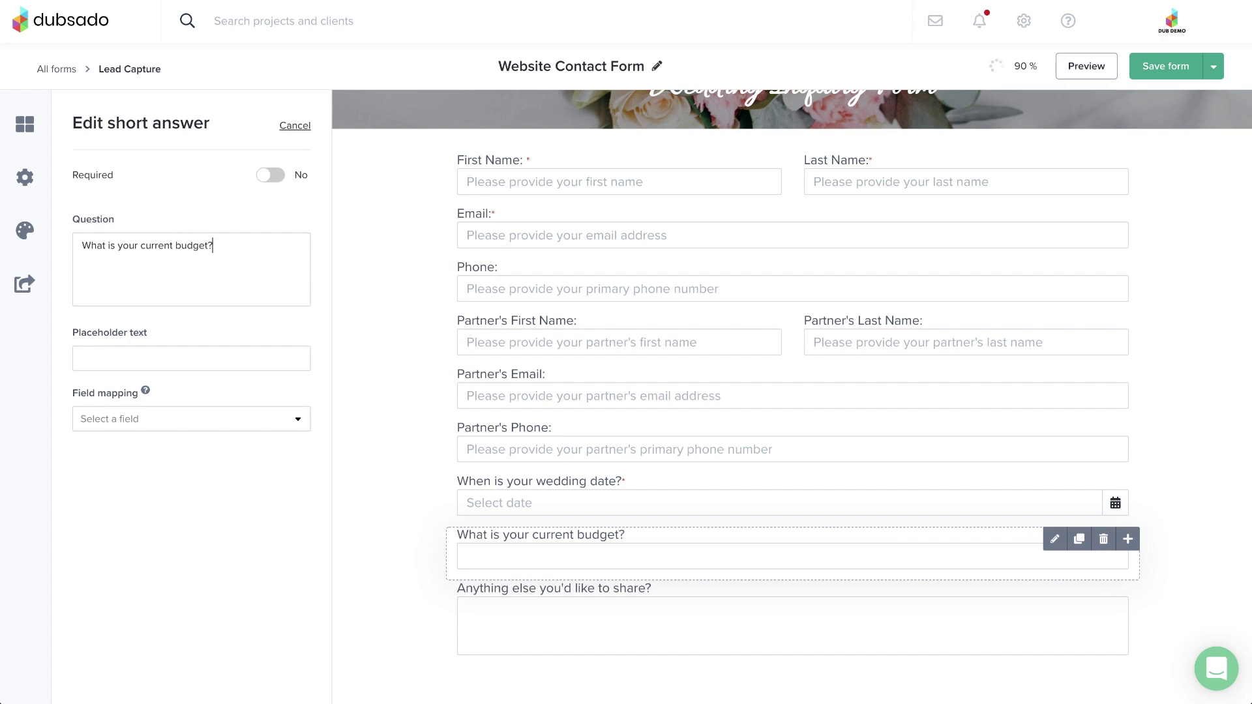
pyautogui.click(271, 177)
pyautogui.click(161, 419)
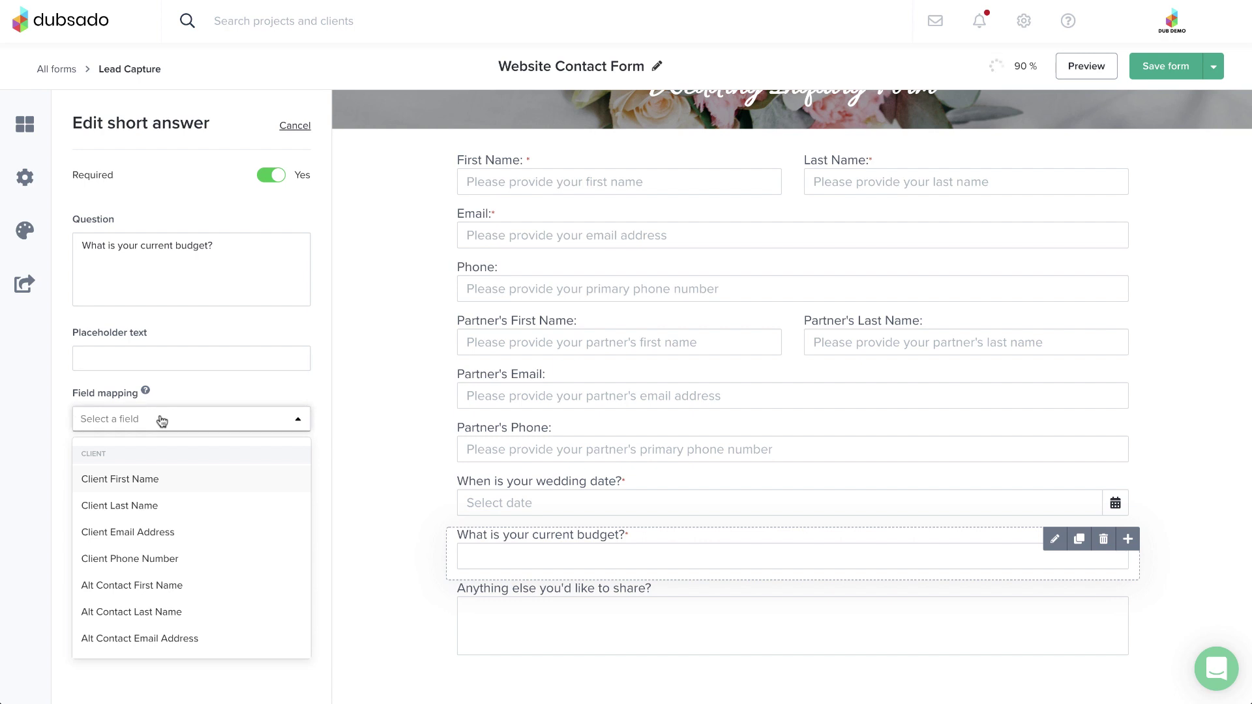
pyautogui.scroll(-5, 163, 516)
pyautogui.scroll(-10, 162, 519)
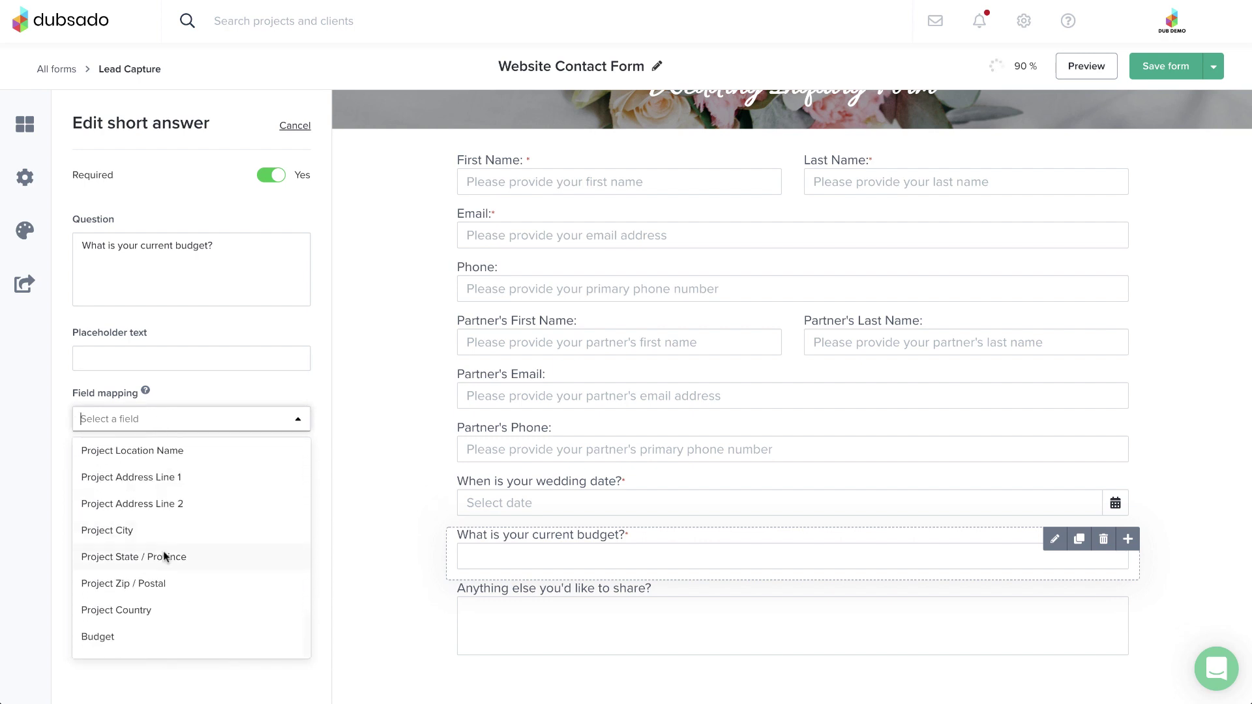
pyautogui.click(163, 637)
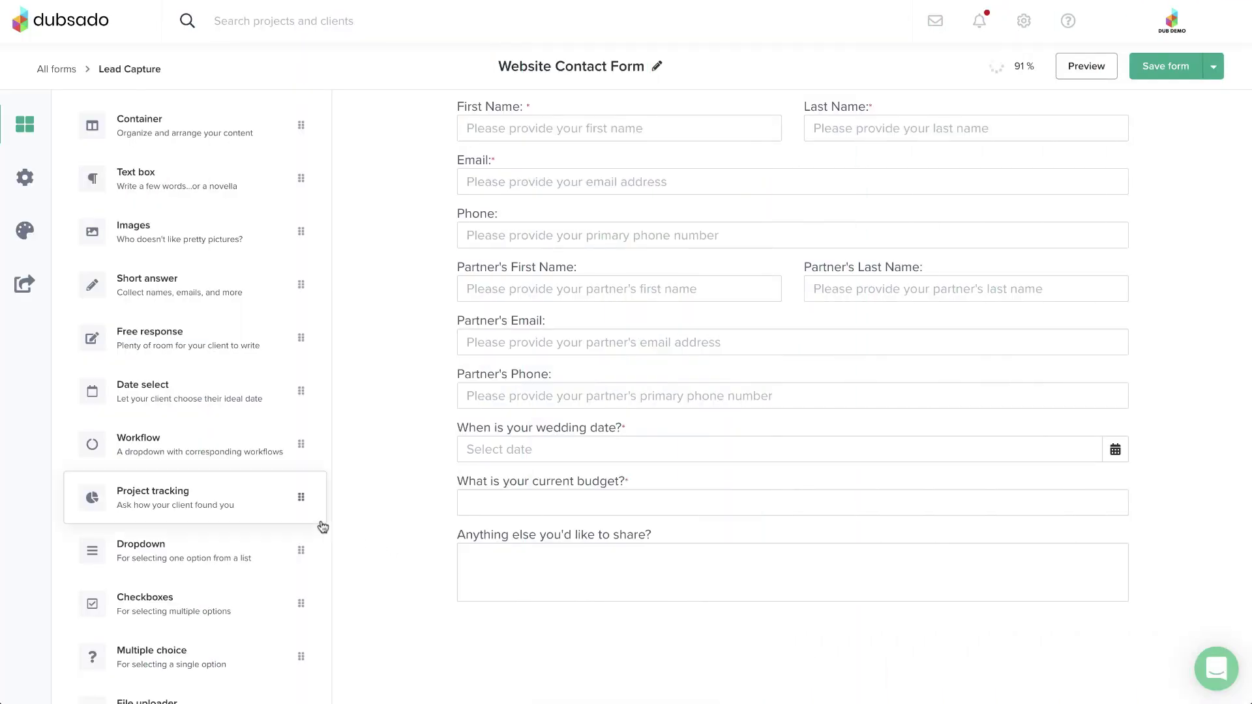
# Step: Place a Project tracking question above 'Anything else' and review its project sources list
pyautogui.moveTo(265, 504); pyautogui.dragTo(541, 519)
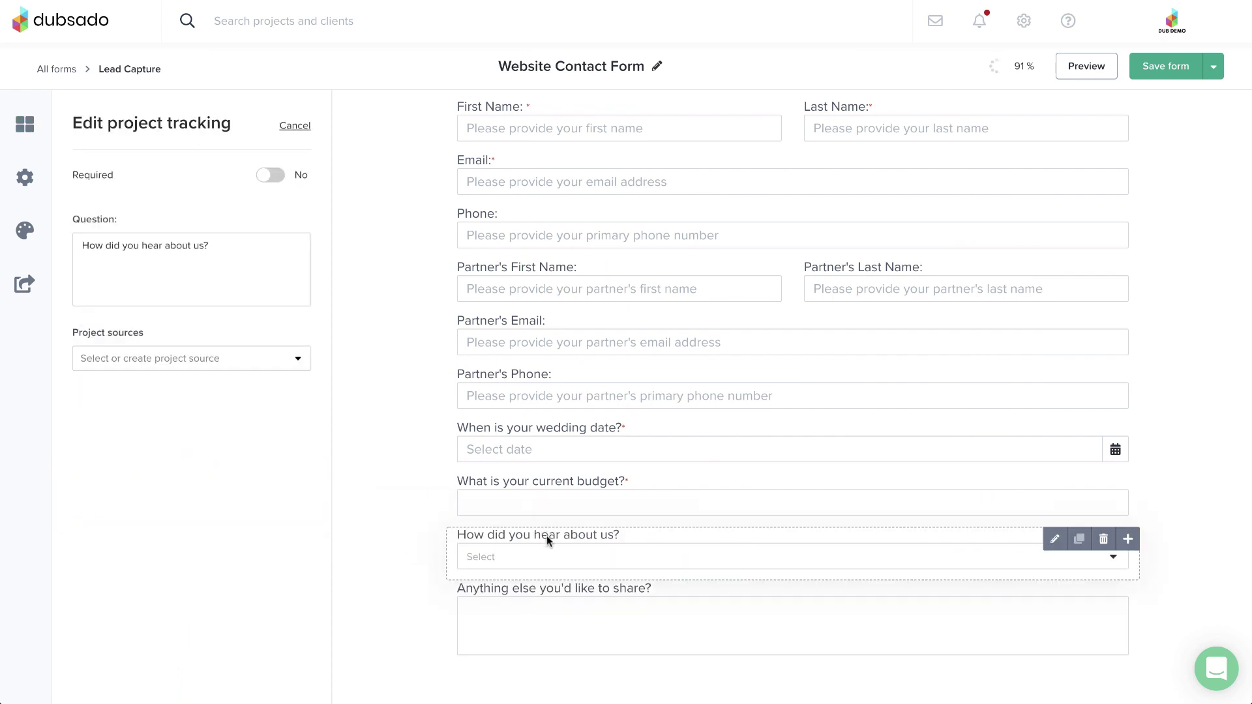
pyautogui.click(200, 367)
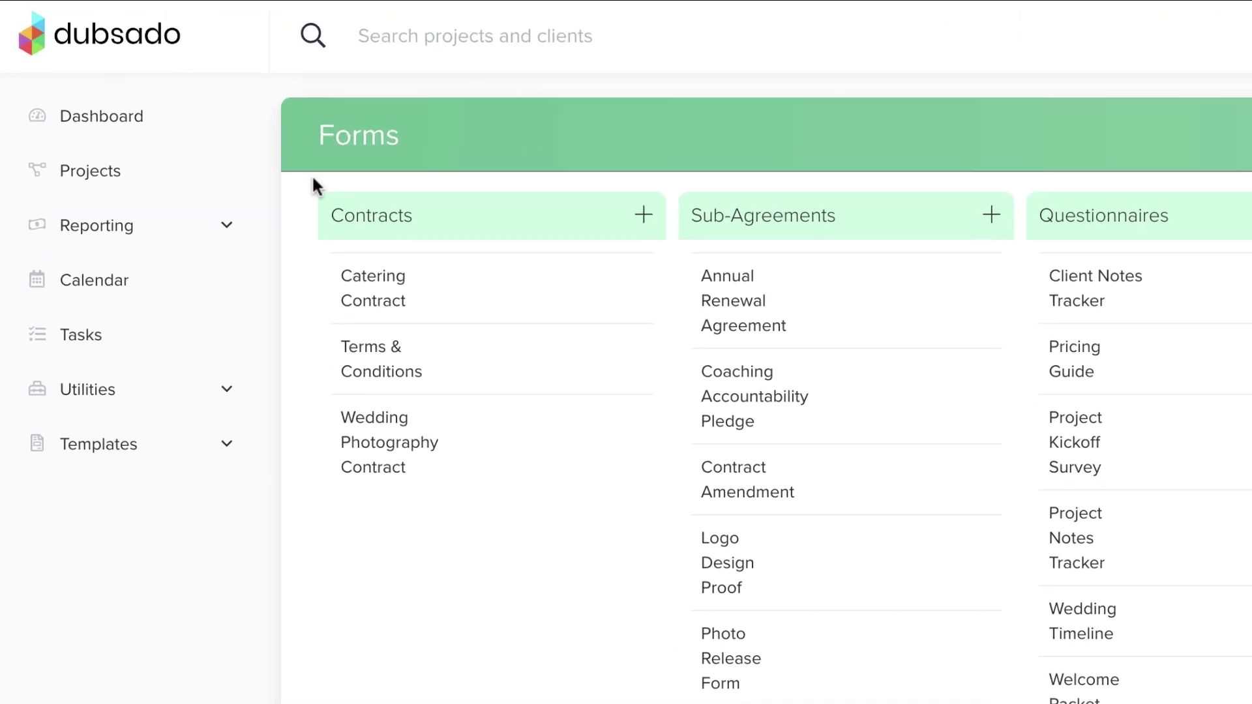
# Step: Expand Reporting in the sidebar to show Project Sources, Invoices and Transactions
pyautogui.click(112, 136)
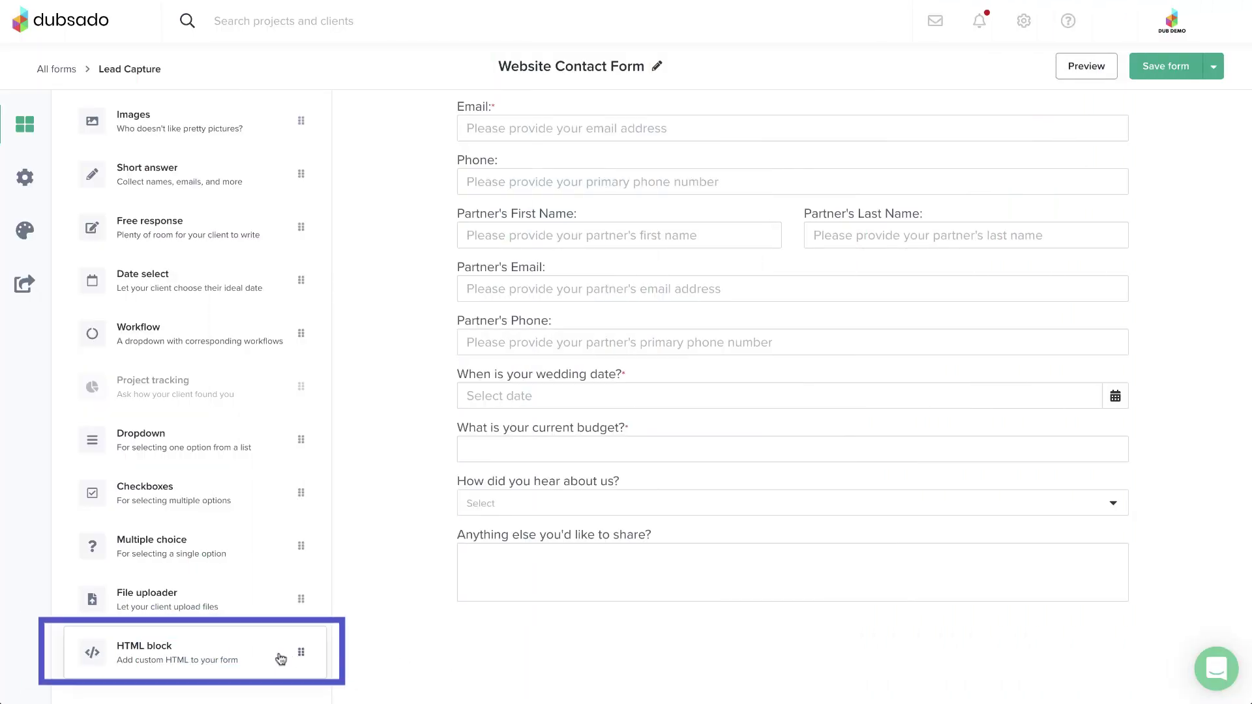
# Step: Add an HTML block below the comments box with the 'Dubsado in an Hour' YouTube iframe embed
pyautogui.moveTo(267, 657); pyautogui.dragTo(540, 623)
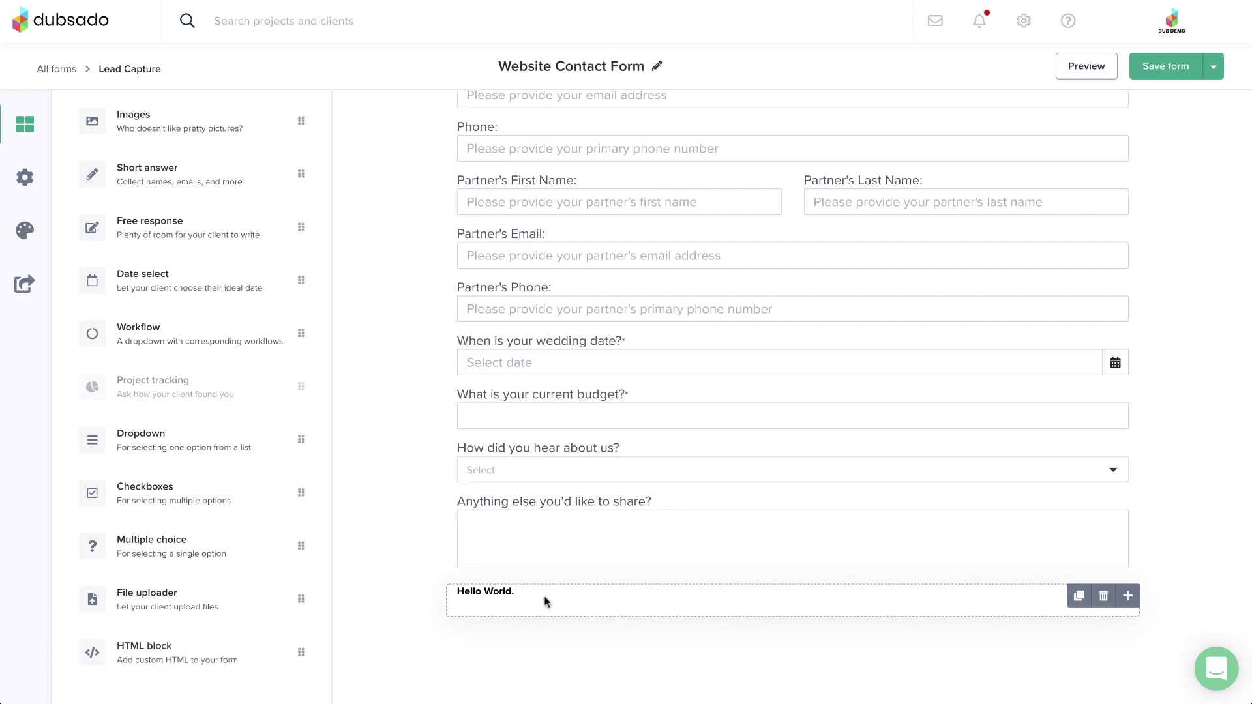
pyautogui.click(547, 601)
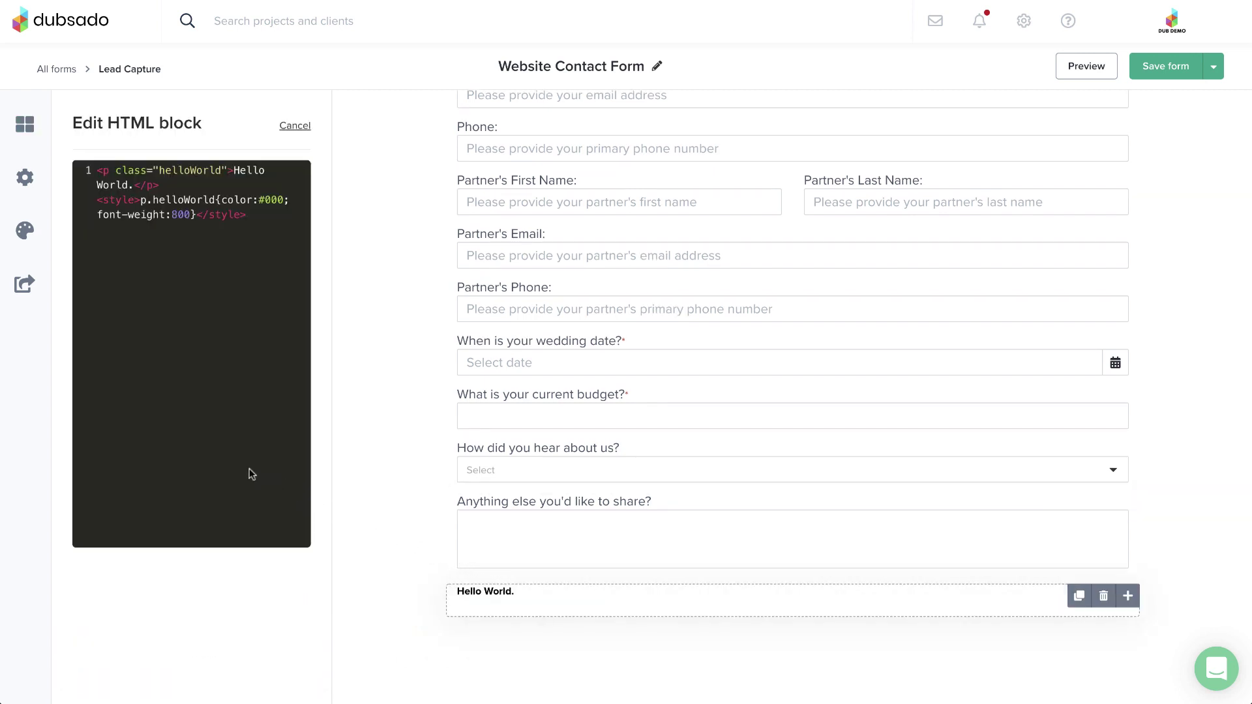
pyautogui.hotkey('ctrl', 'a')
pyautogui.write('<iframe width="560" height="315" src="https://www.youtube.com/embed/VUqllvxwg_c" title="YouTube video player" frameborder="0" allow="accelerometer; autoplay; clipboard-write; encrypted-media; gyroscope; picture-in-picture" allowfullscreen></iframe>')
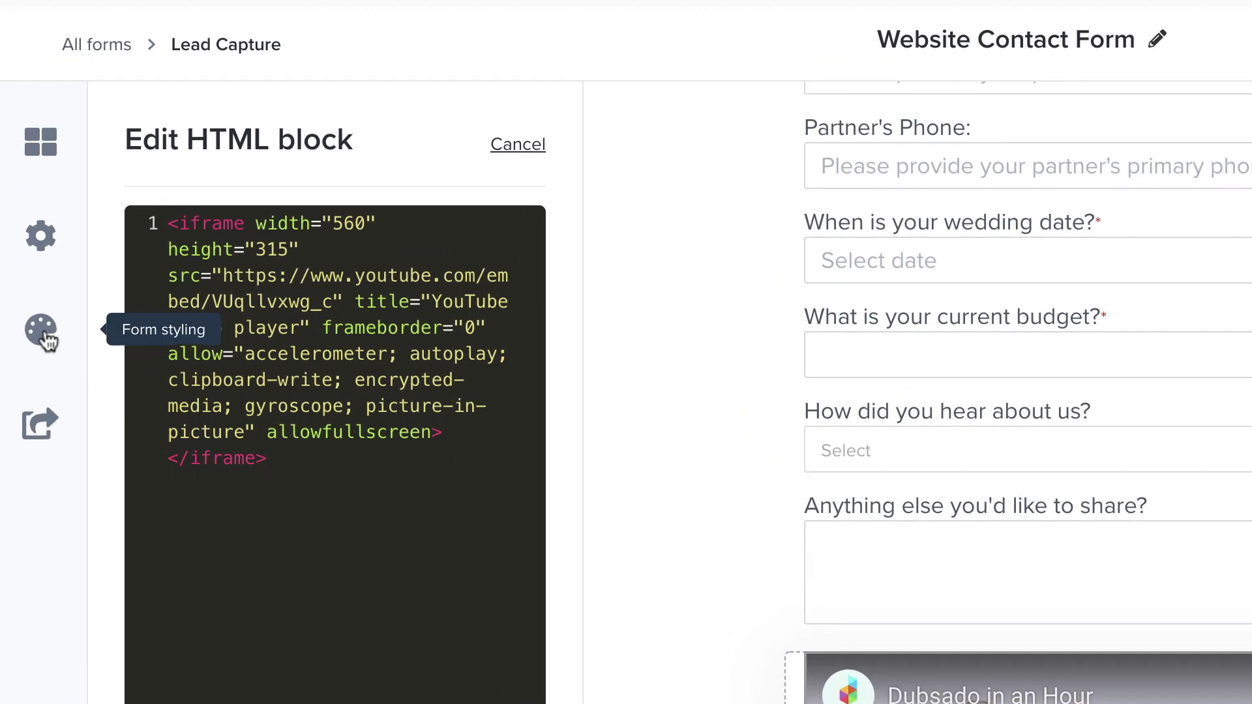
# Step: Open the Form styling options in the form builder
pyautogui.click(41, 329)
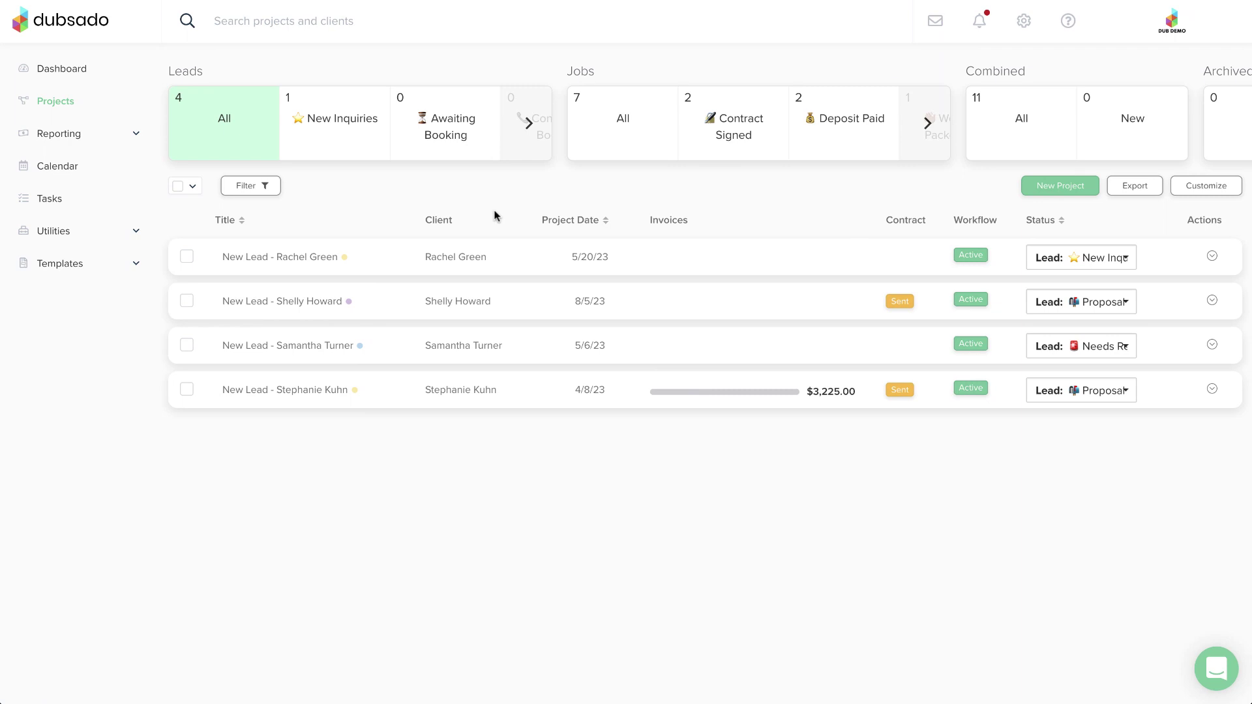
# Step: Open the first lead's project and view its Wedding: Inquiry workflow
pyautogui.click(514, 259)
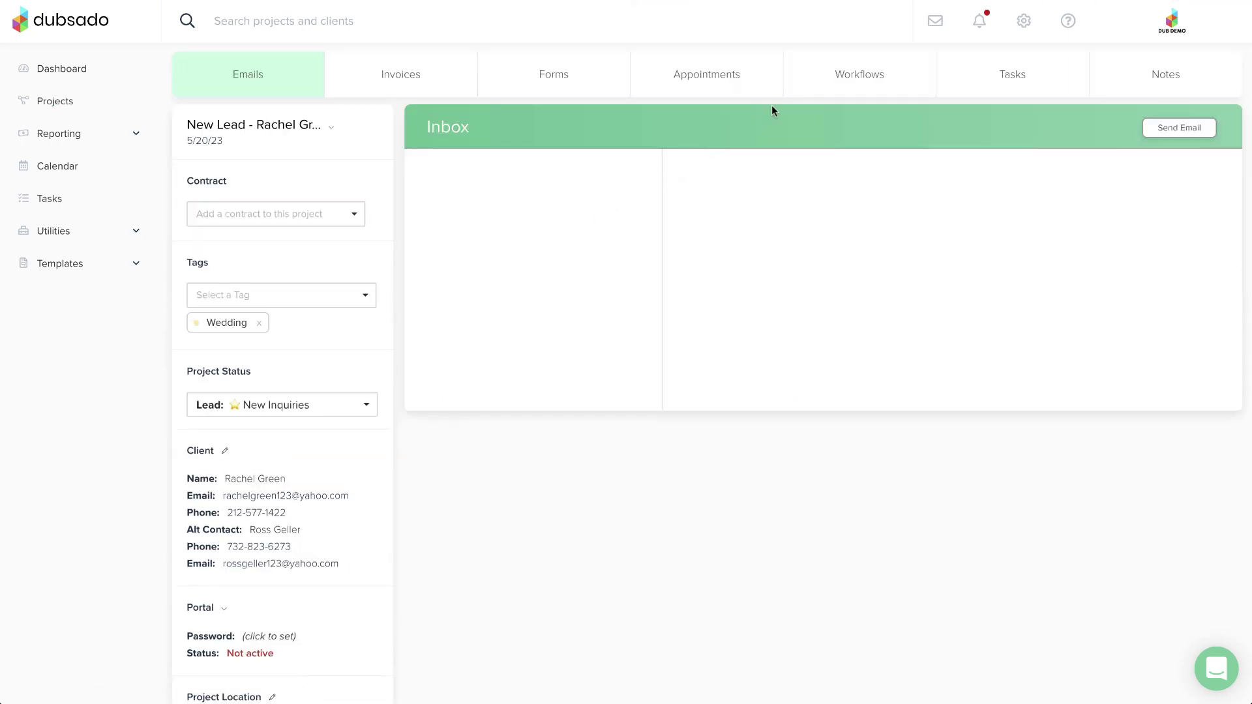
pyautogui.click(807, 88)
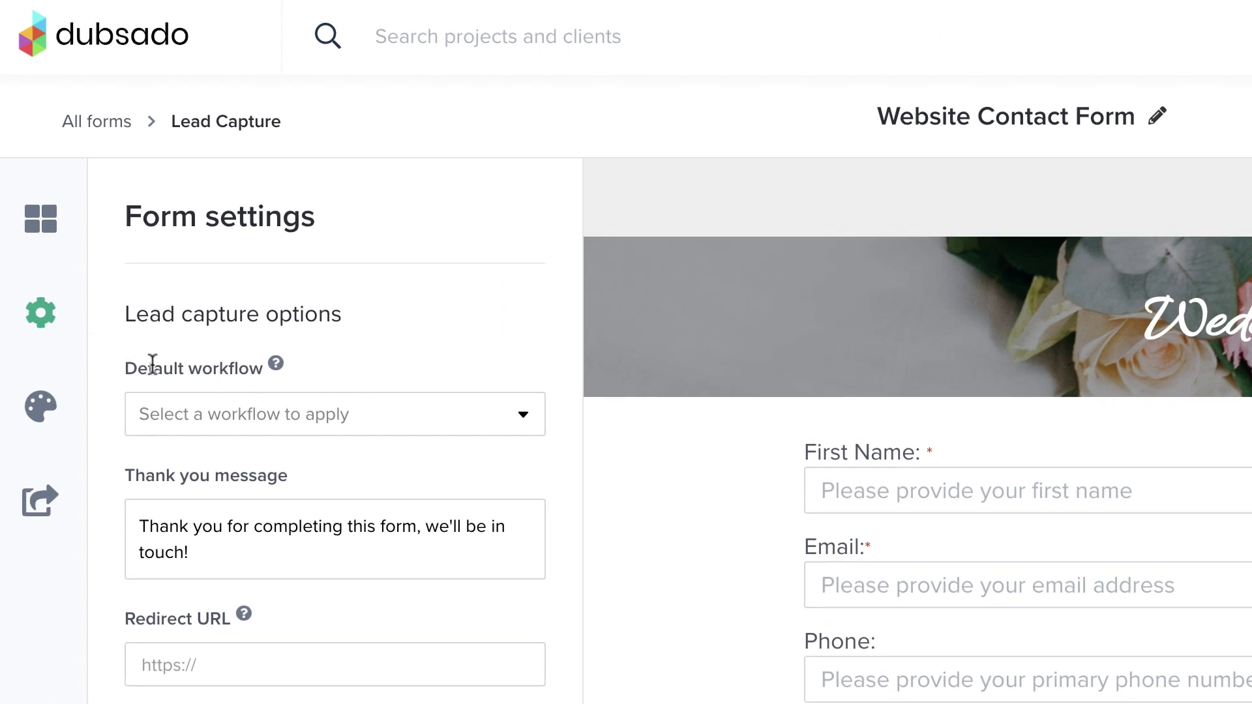
# Step: Set the form's Default workflow to General: Inquiry
pyautogui.click(254, 420)
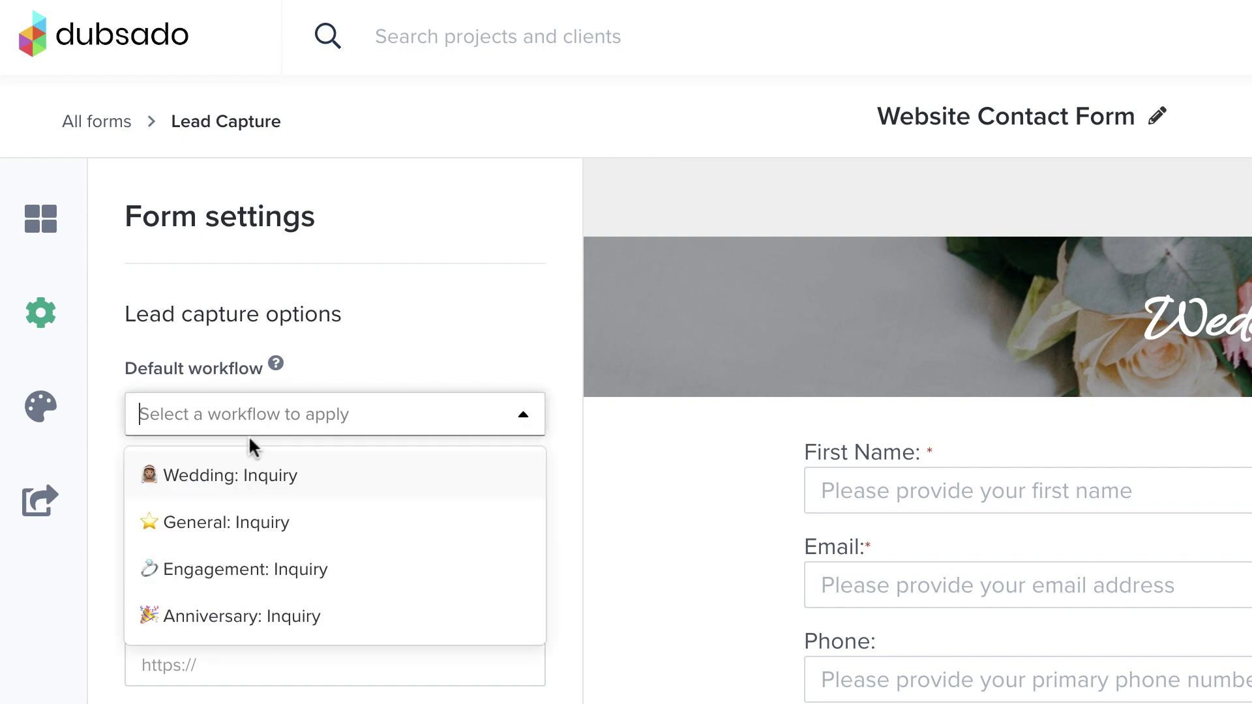
pyautogui.click(246, 523)
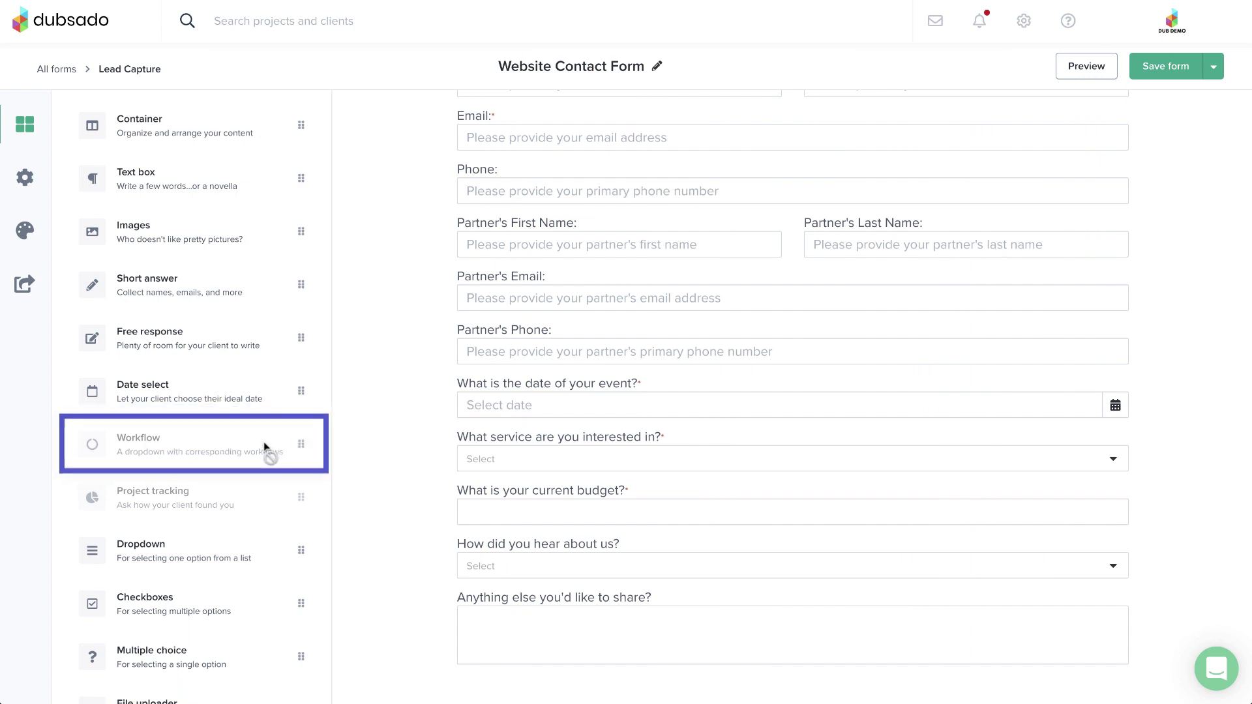
# Step: Map the service options to Wedding: Inquiry, Engagement: Inquiry and Anniversary: Inquiry workflows
pyautogui.click(529, 443)
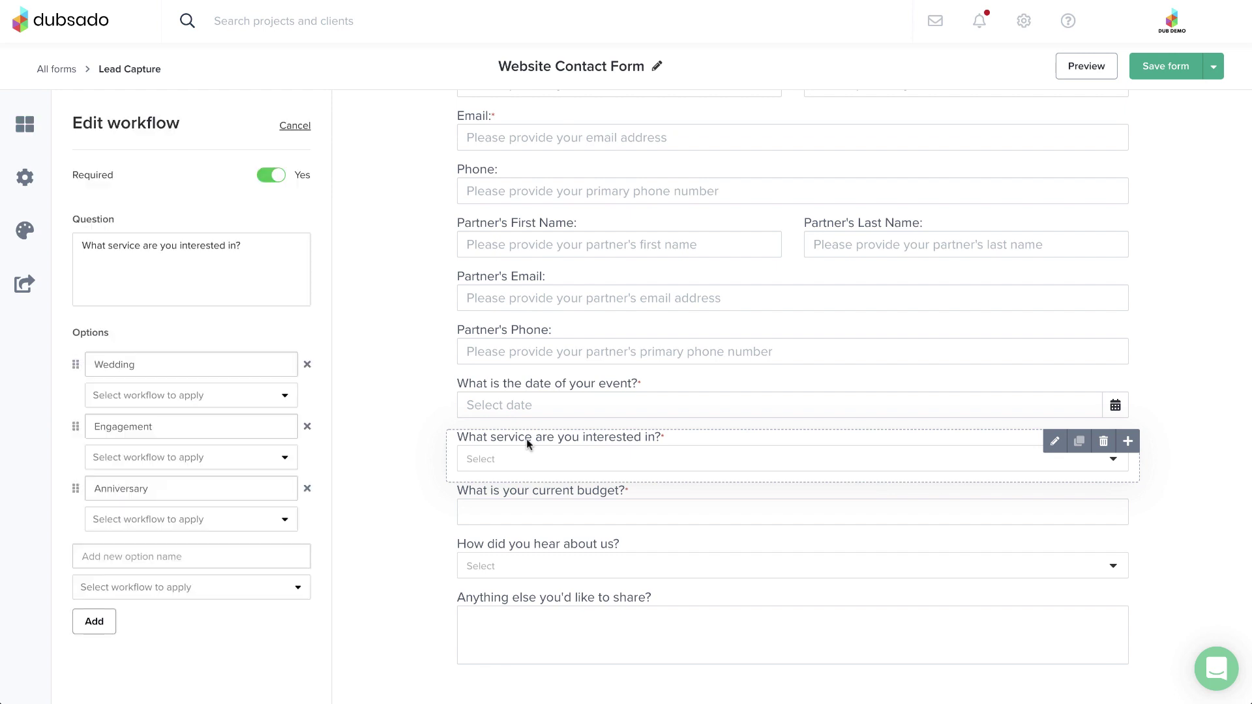
pyautogui.click(188, 396)
pyautogui.click(186, 428)
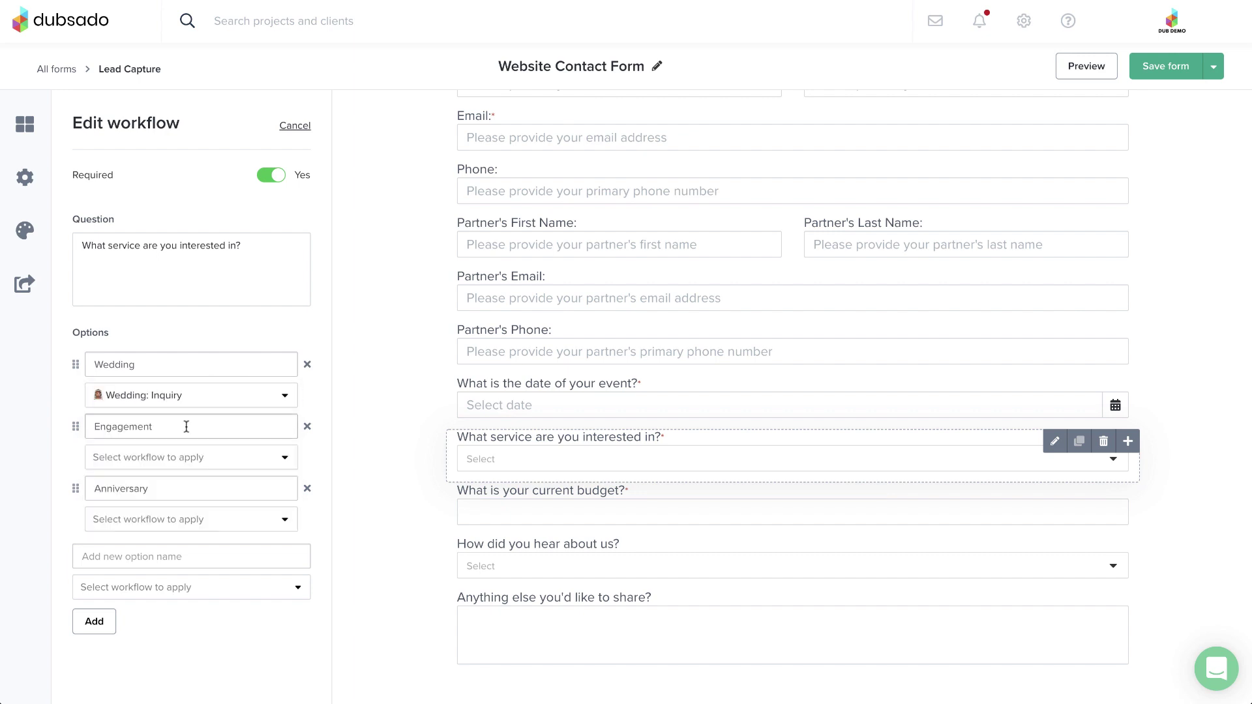
pyautogui.click(187, 459)
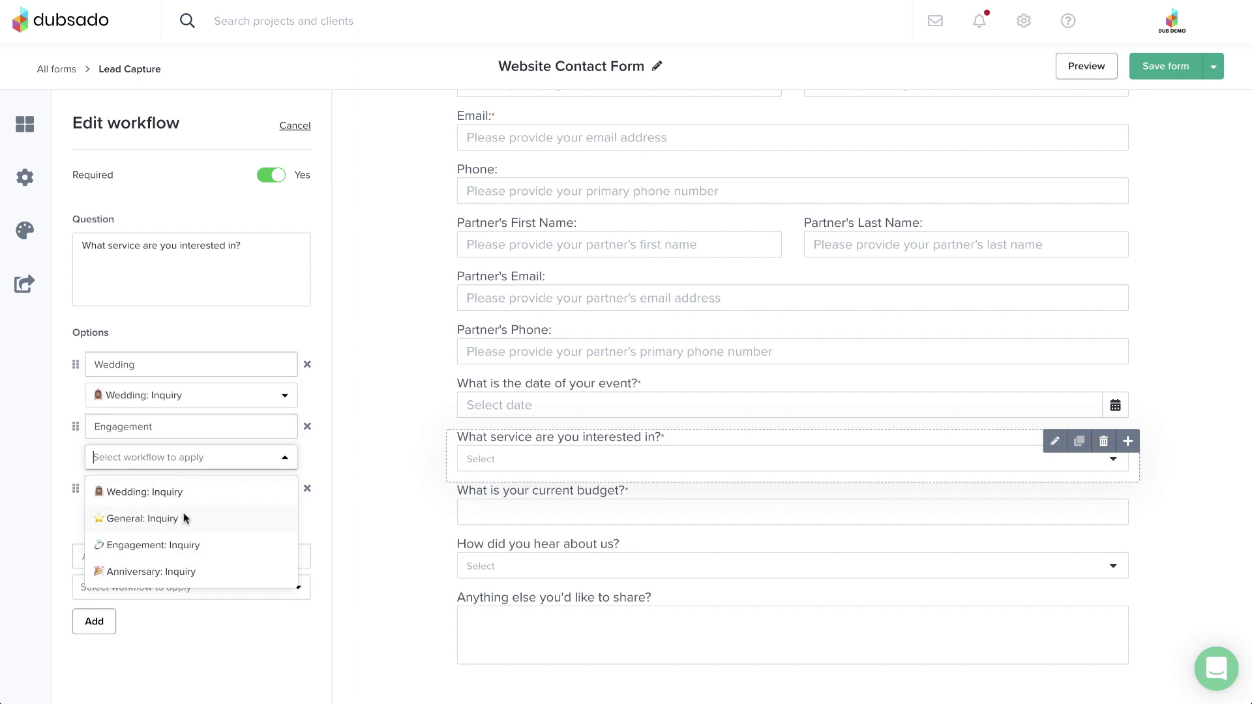
pyautogui.click(183, 545)
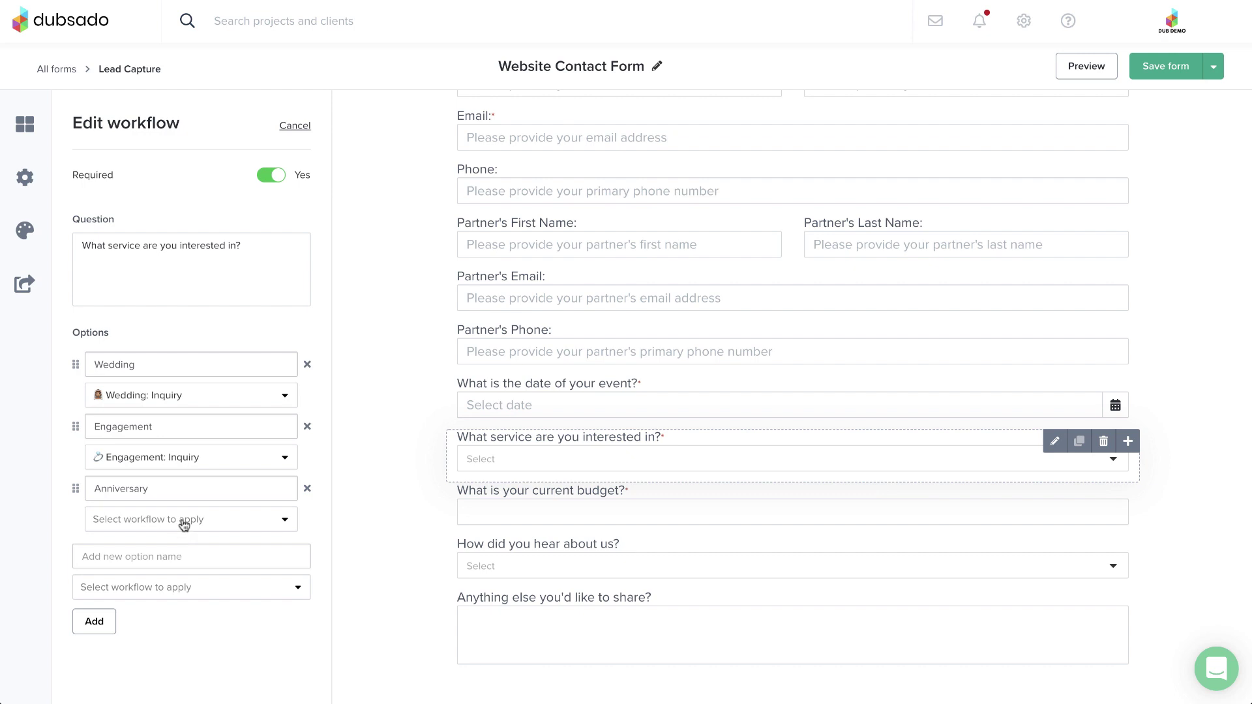
pyautogui.click(180, 520)
pyautogui.click(179, 631)
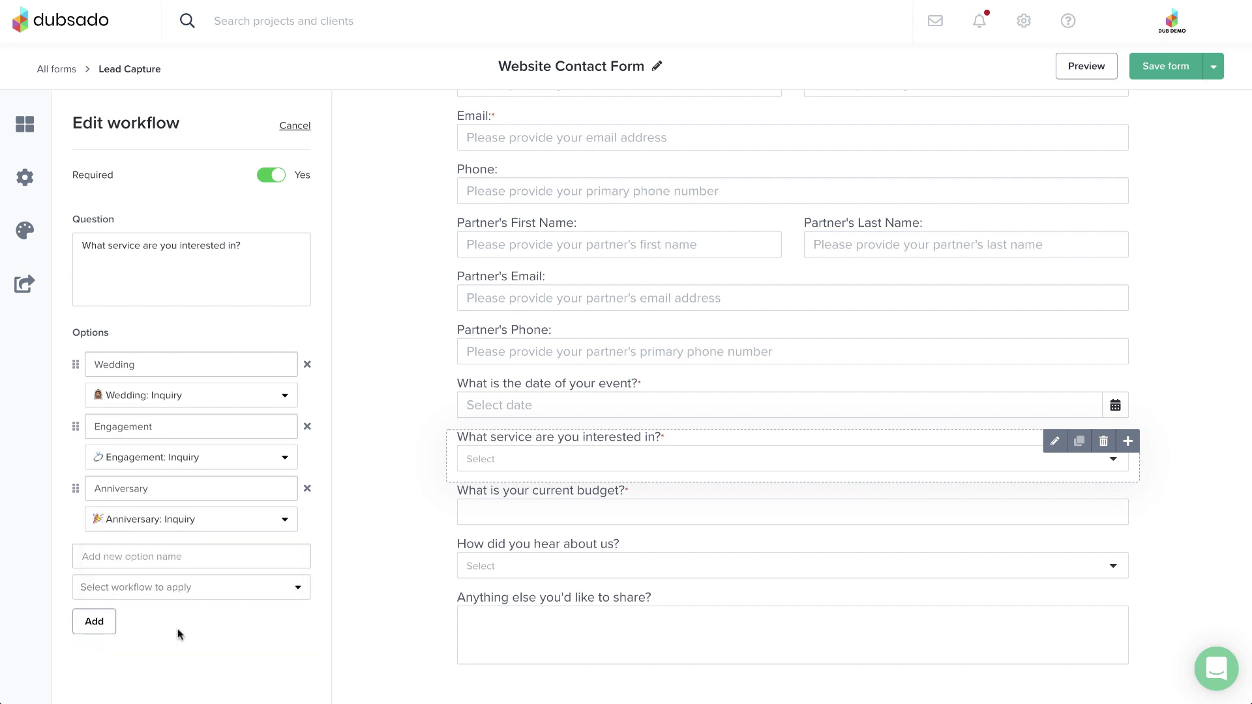